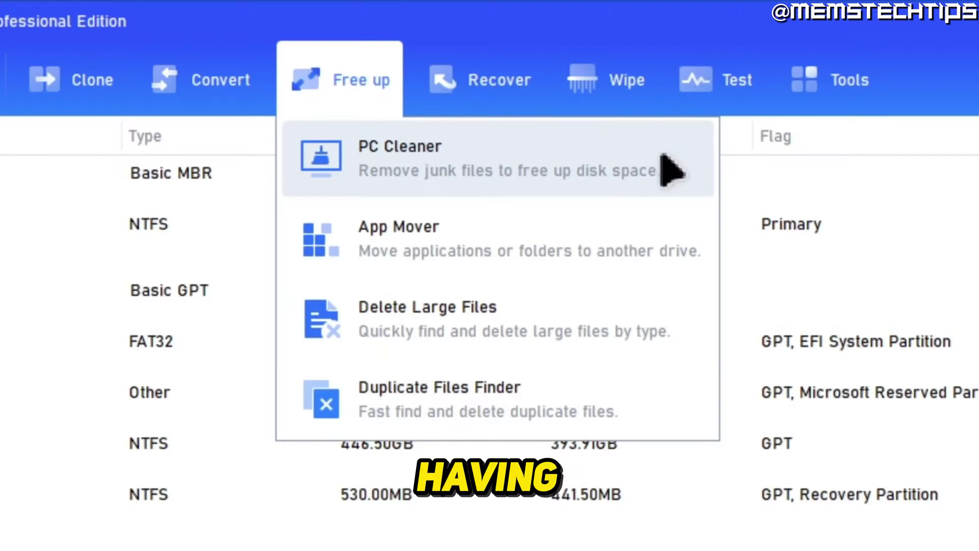
Scan with PC Cleaner and clean all junk, removing 1.89 GB and 316 registry items
left_click(525, 153)
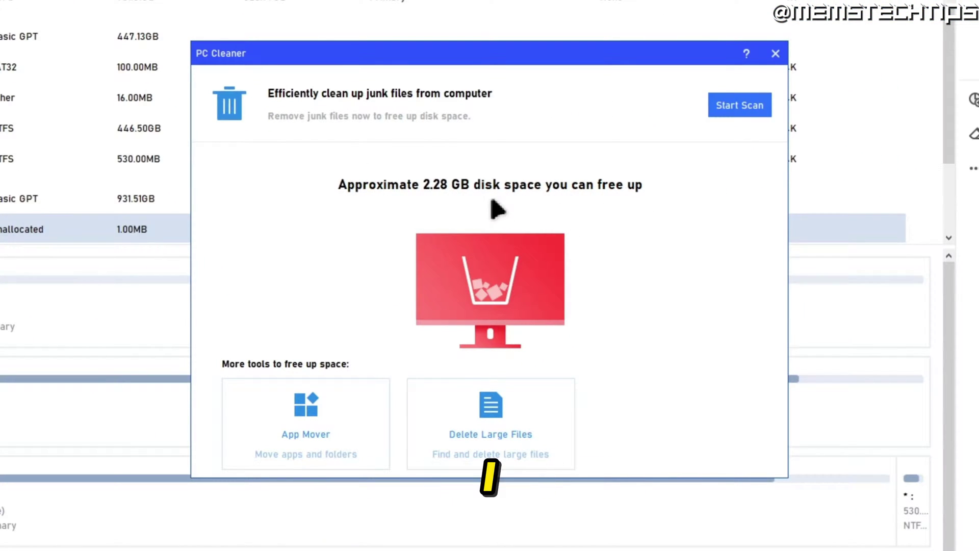
left_click(742, 107)
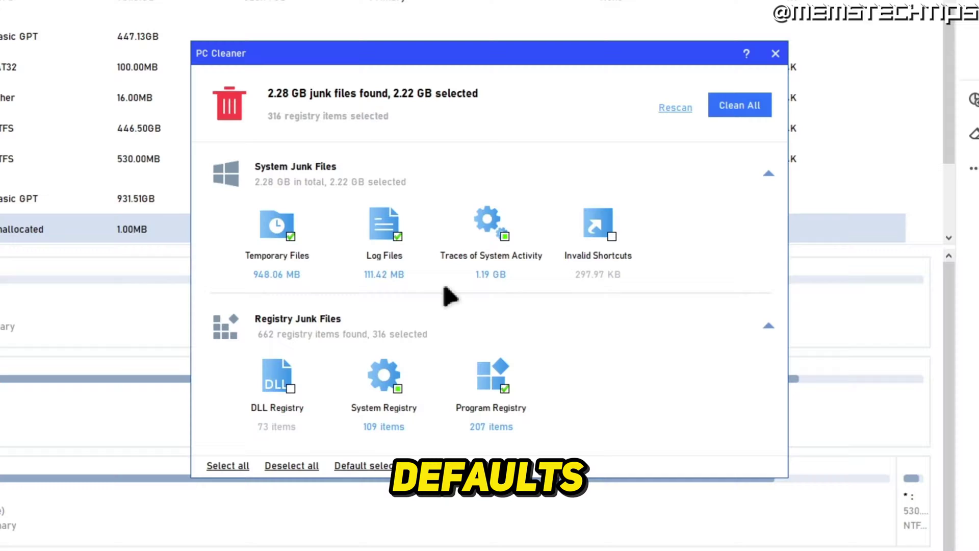
left_click(740, 106)
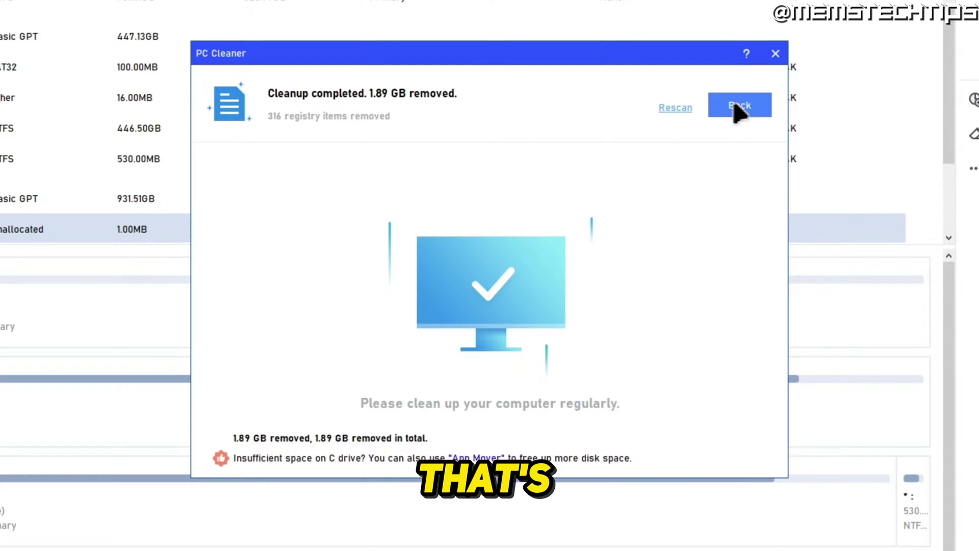
Close the cleanup results and start App Mover's Move Apps, scrolling to C: Local Disk
left_click(775, 53)
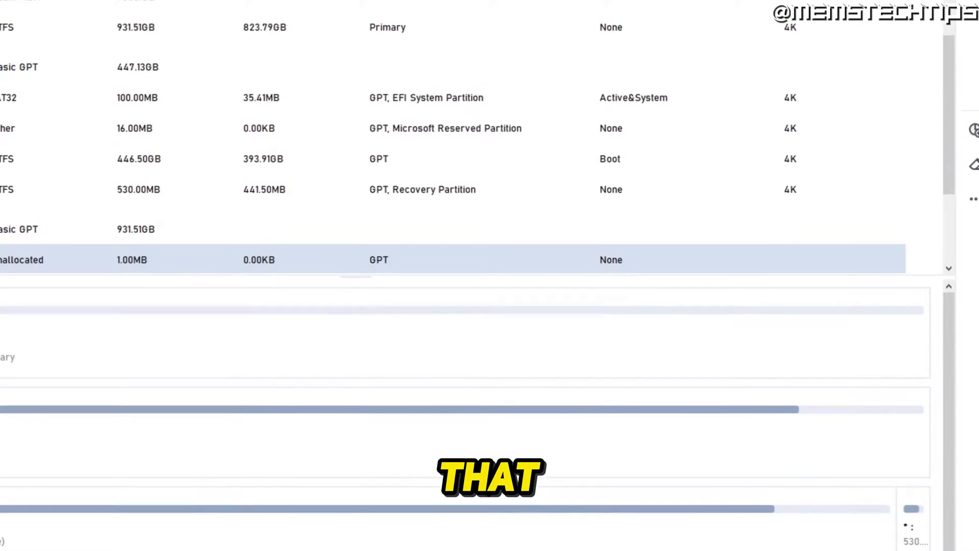
left_click(122, 47)
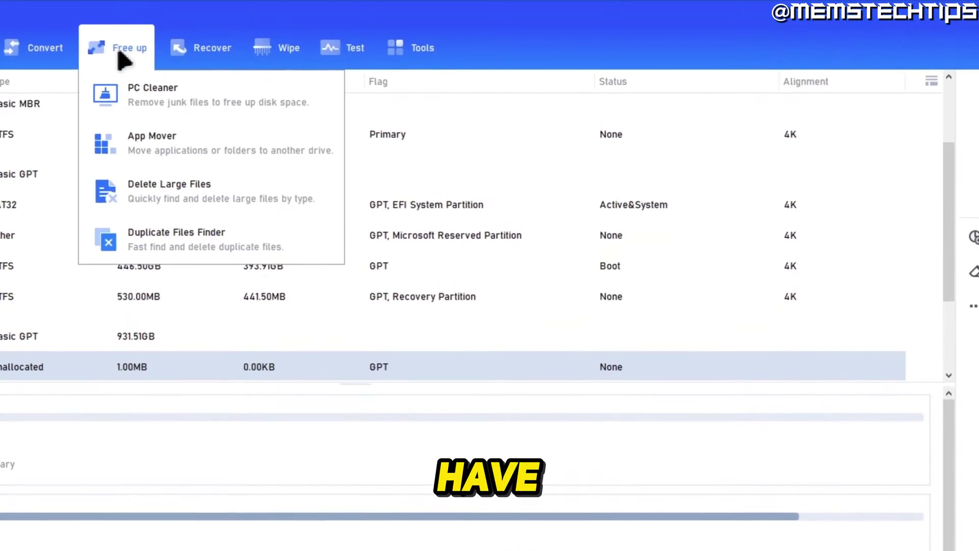
left_click(266, 146)
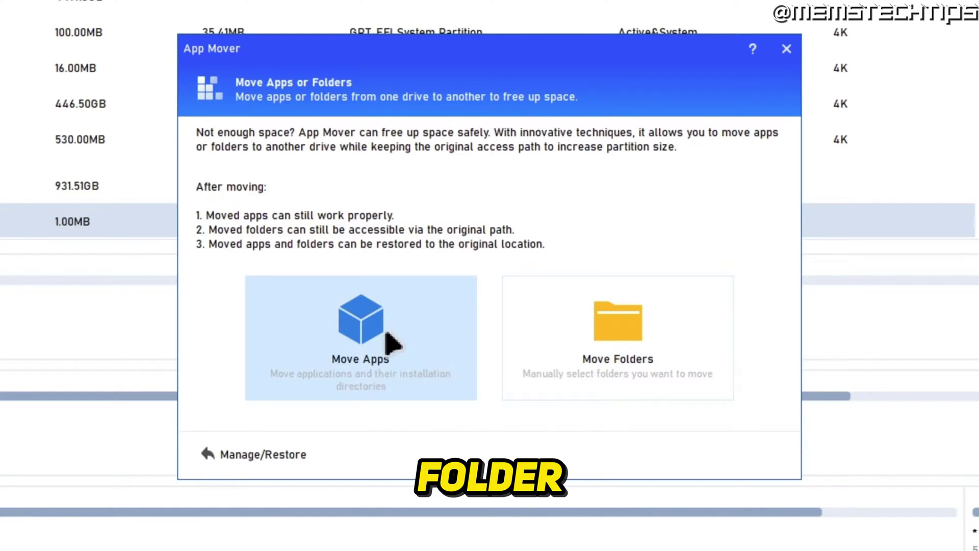
left_click(369, 348)
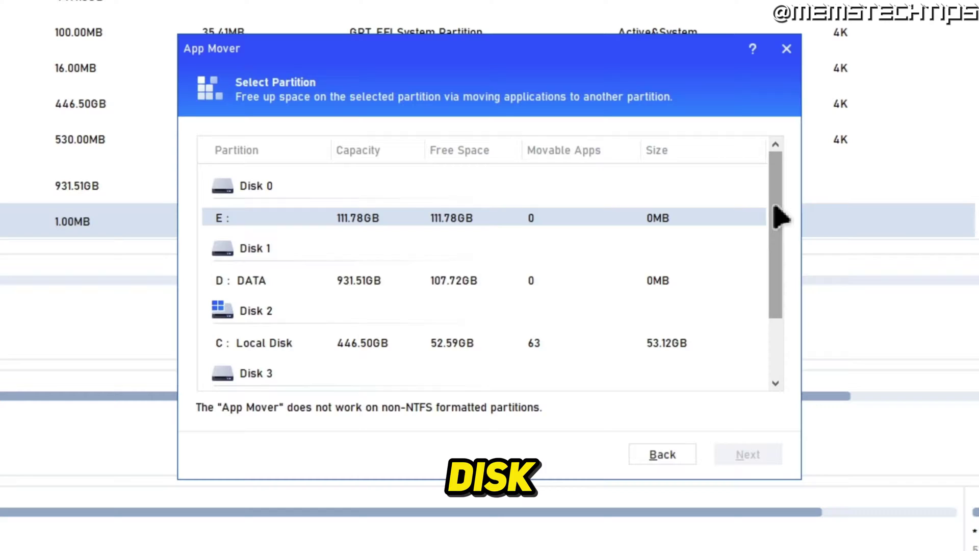
left_click_drag(773, 205, 772, 265)
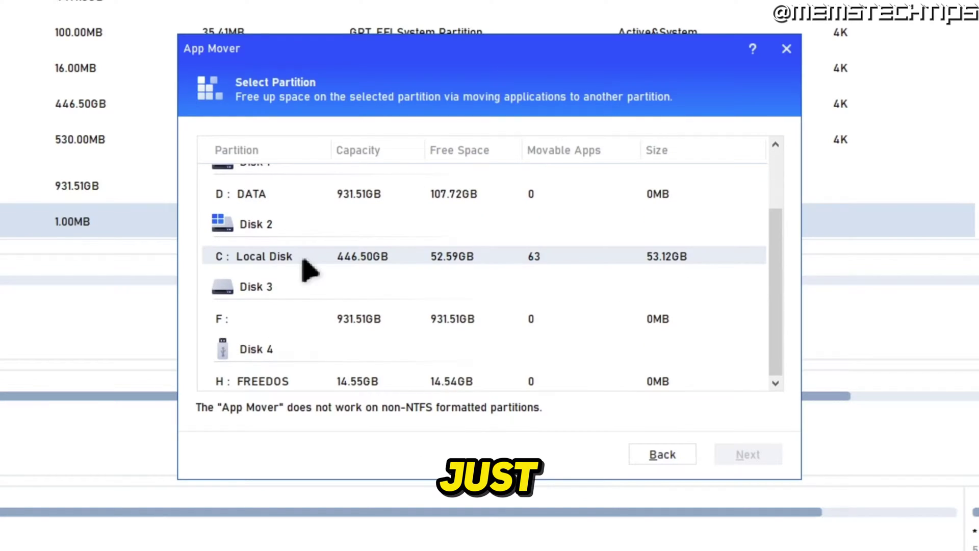
Pick C: Local Disk, tick 7-Zip 23.01 (x64), and open the destination drive choices
left_click(247, 259)
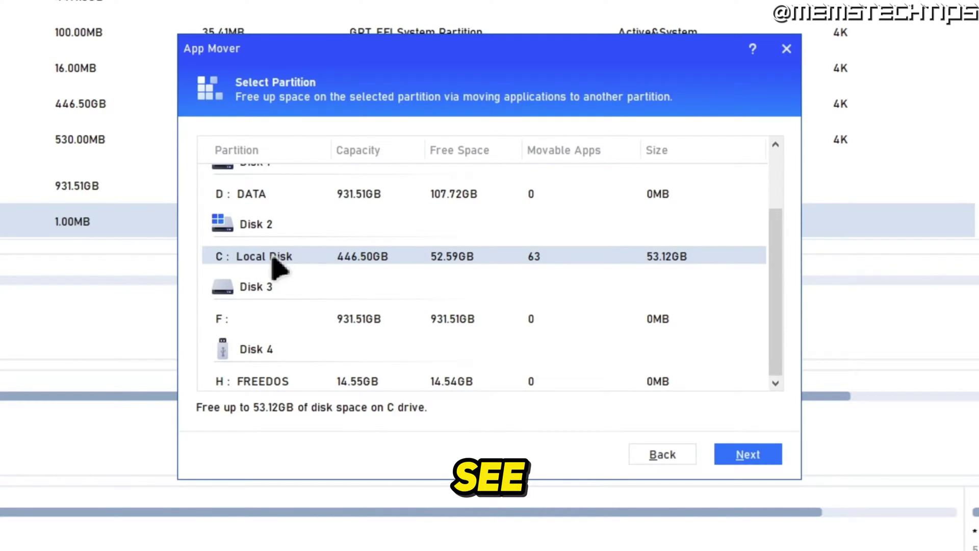
left_click(745, 453)
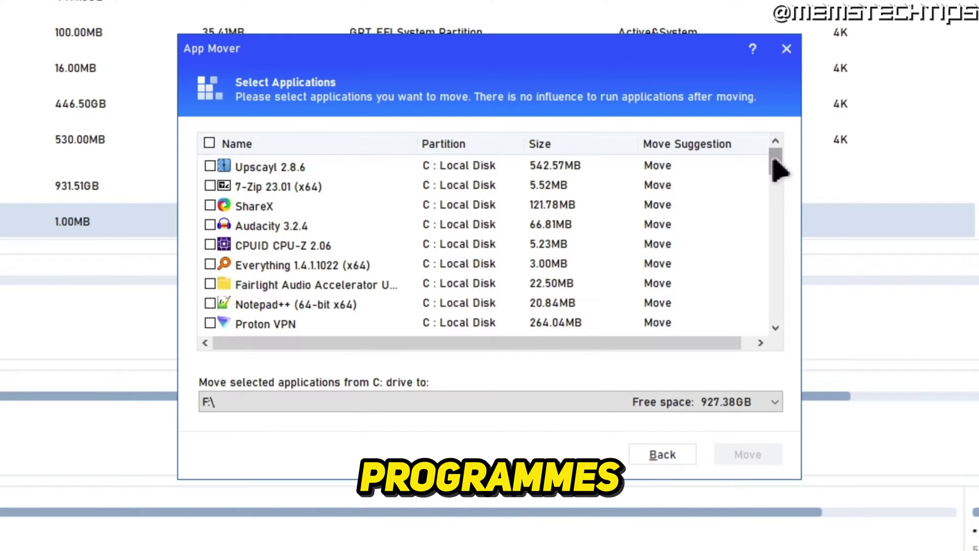
left_click_drag(773, 161, 722, 157)
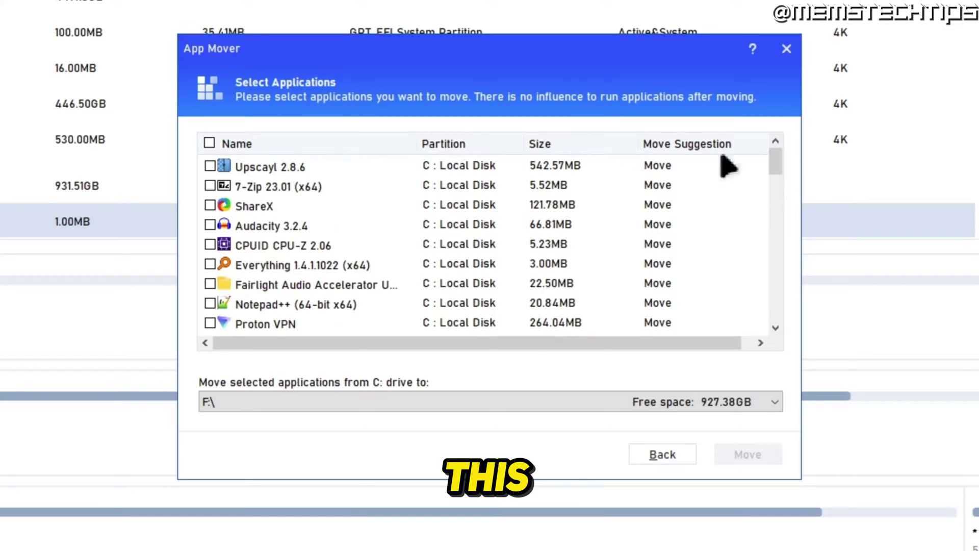
left_click(210, 185)
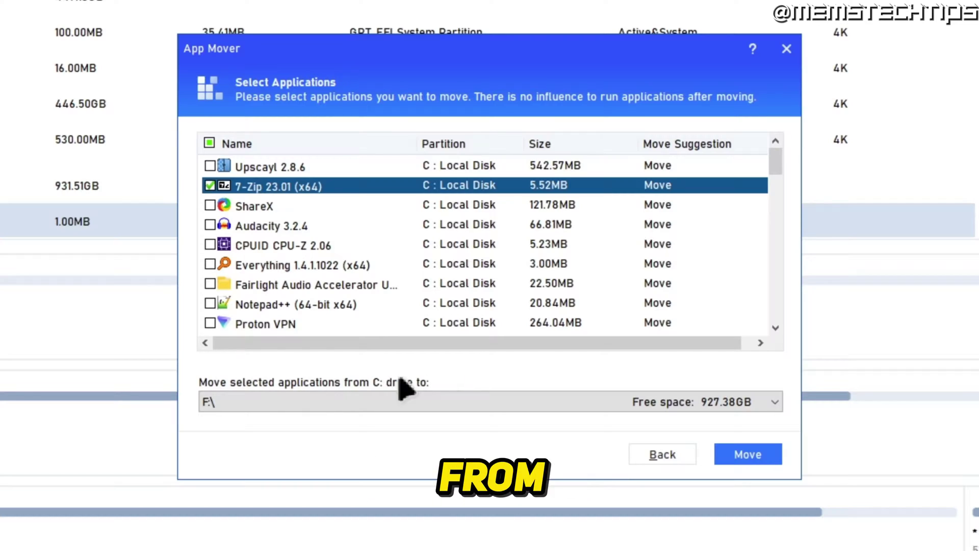
left_click(772, 403)
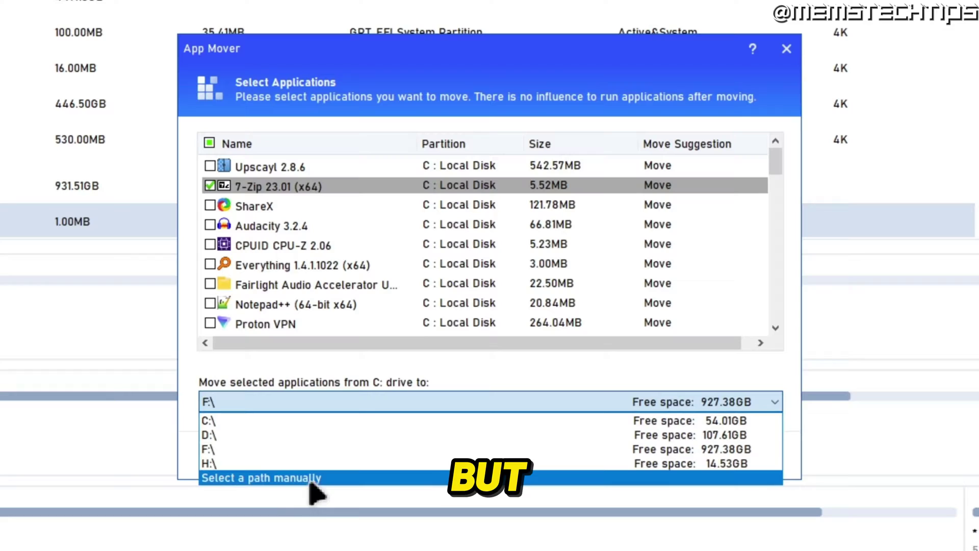
Set DATA (D:) as the destination folder for 7-Zip and start the move
left_click(326, 479)
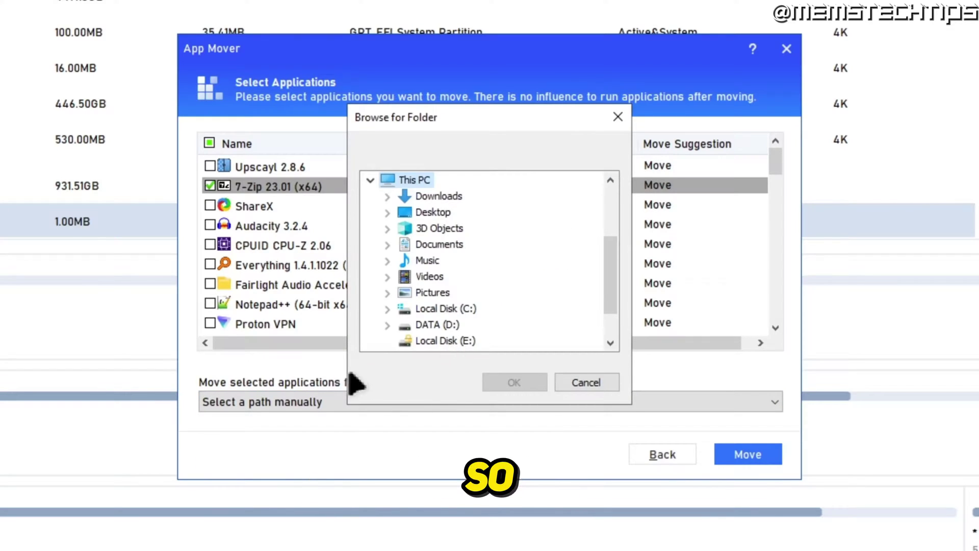
scroll(615, 265, "down", 1)
left_click(438, 277)
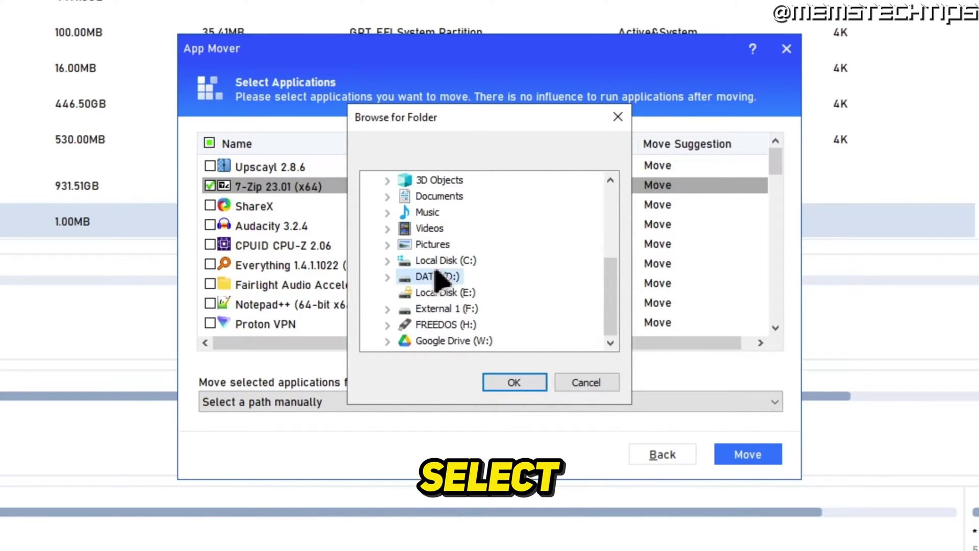
left_click(507, 385)
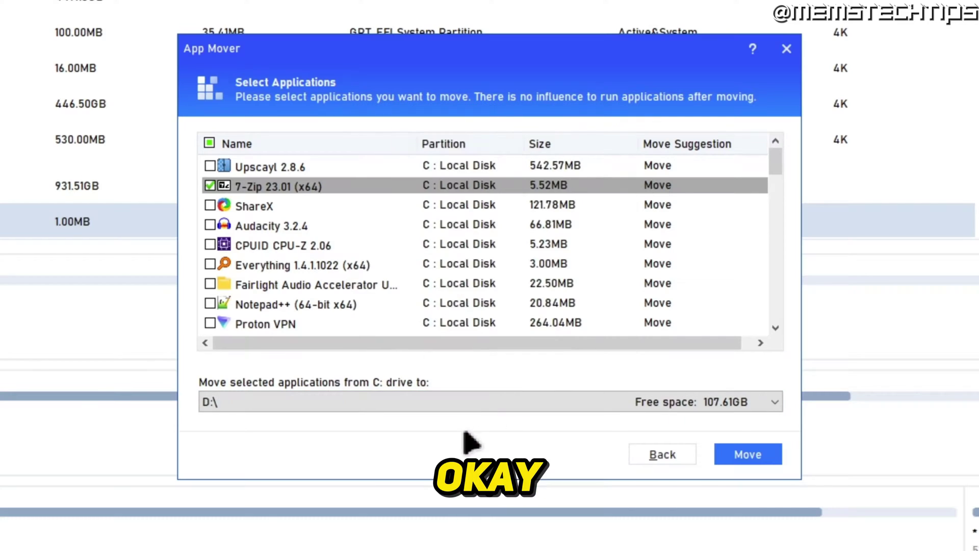
left_click(762, 454)
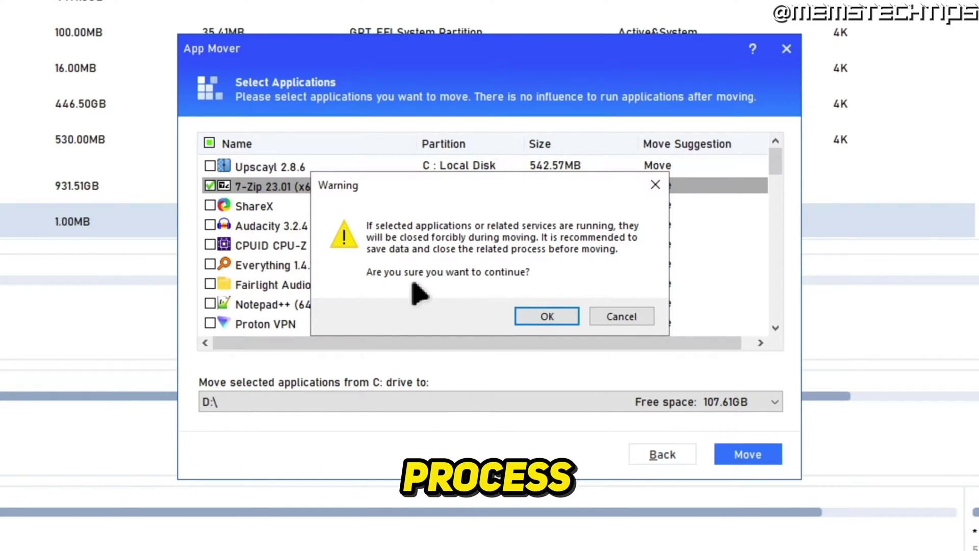
Confirm the warning to move 7-Zip to D:\Program Files, then close App Mover
left_click(535, 326)
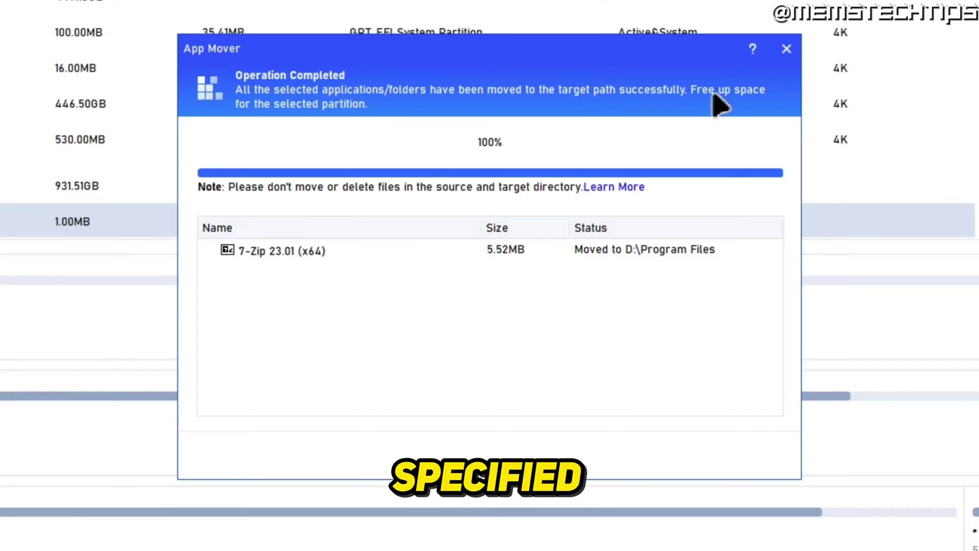
left_click(786, 49)
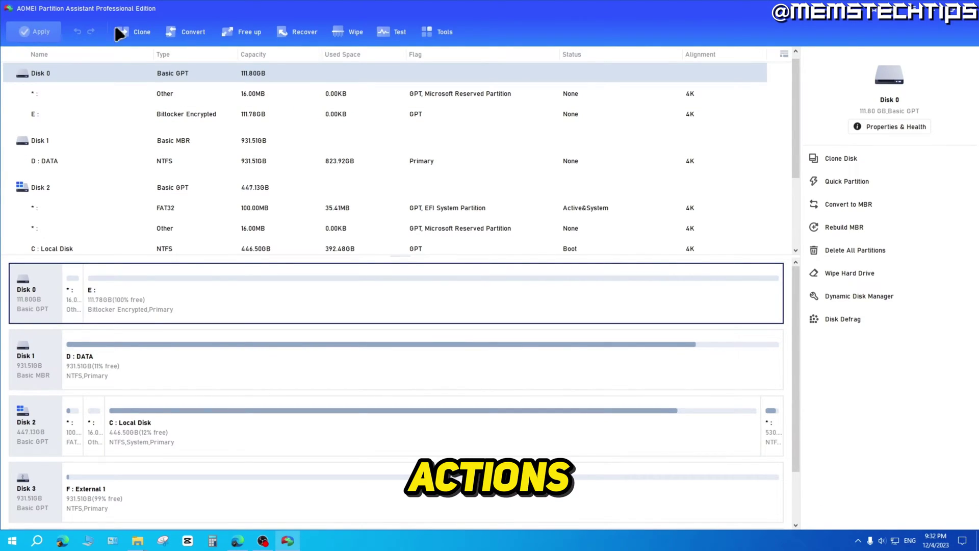
In App Mover's Manage/Restore list, select the moved 7-Zip 23.01 (x64)
left_click(237, 34)
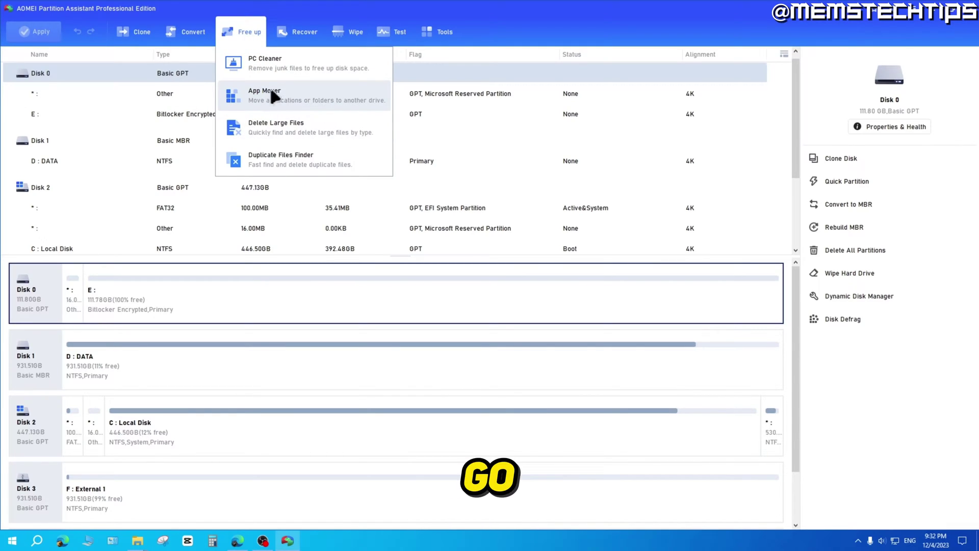
left_click(285, 92)
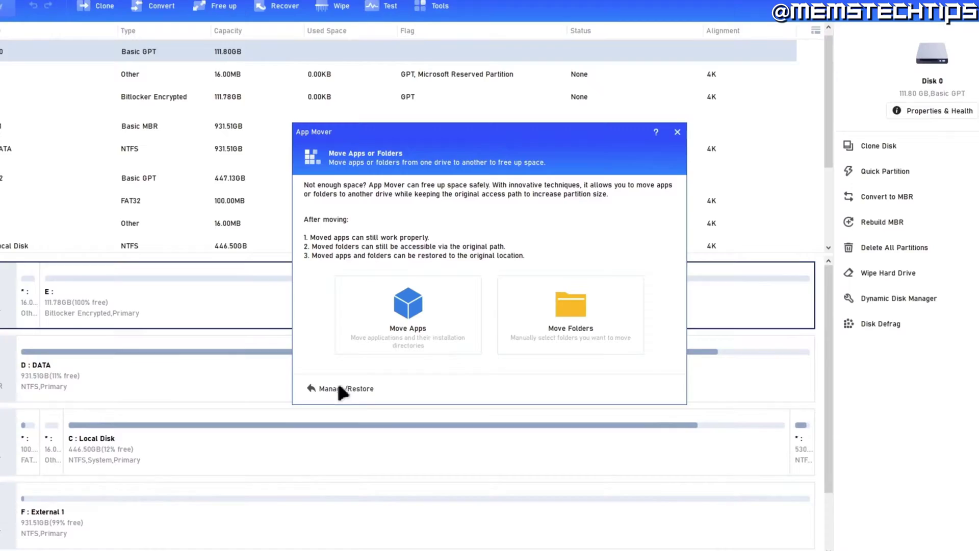
left_click(340, 390)
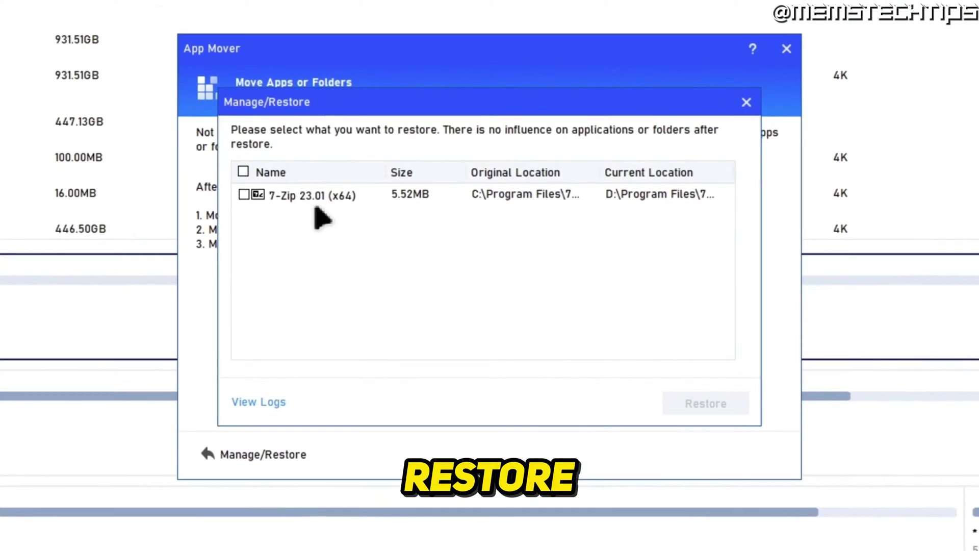
left_click(244, 195)
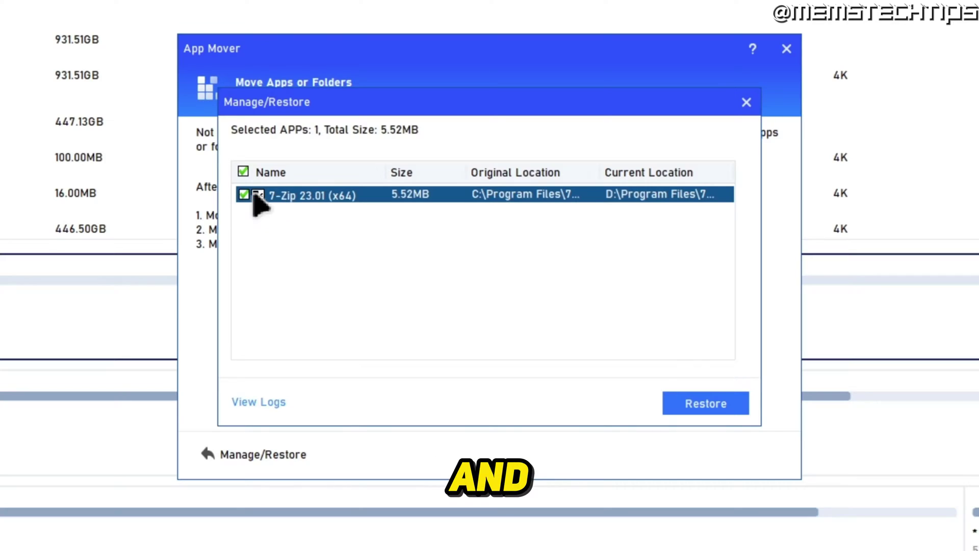
Restore 7-Zip to C:\Program Files, confirm, finish, and close both App Mover windows
left_click(708, 406)
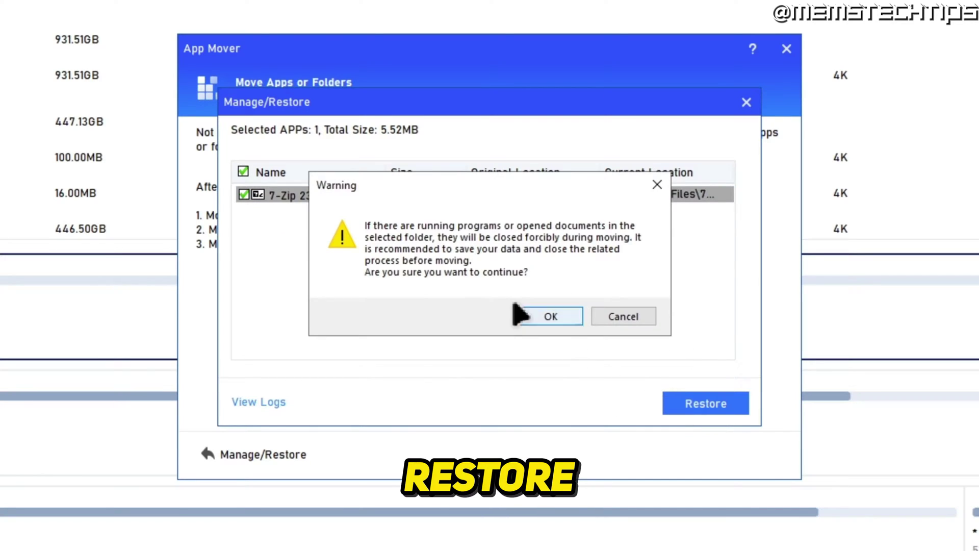
left_click(558, 316)
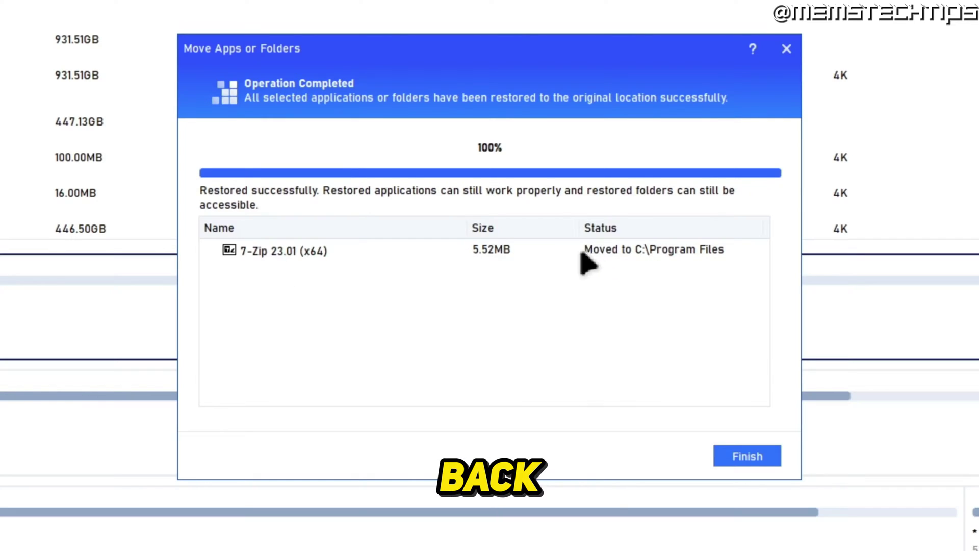
left_click(739, 460)
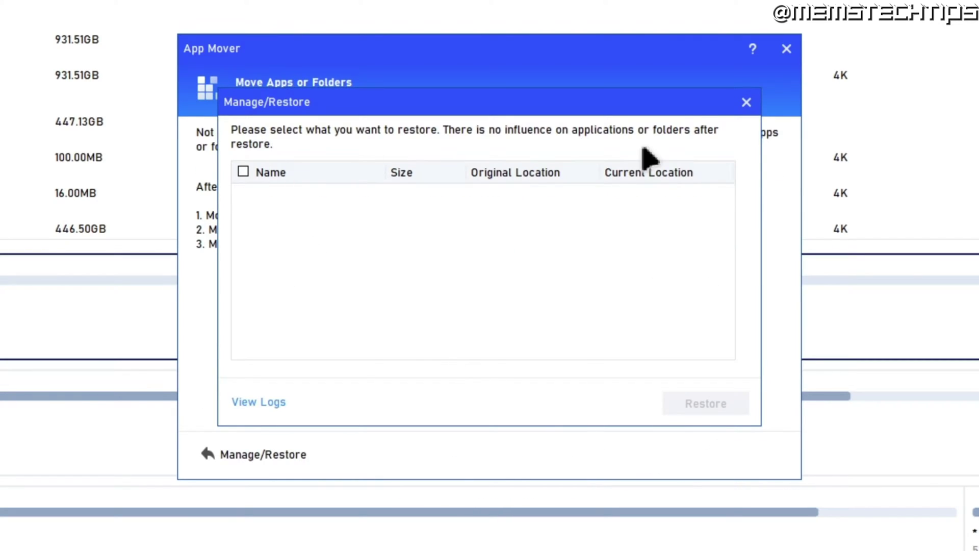
left_click(746, 102)
left_click(786, 48)
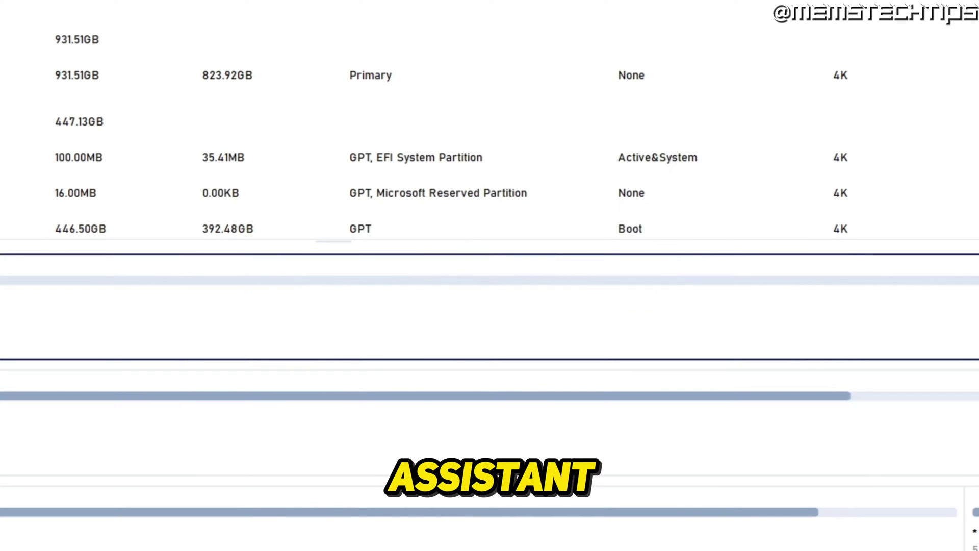
Run Delete Large Files on C:, finding 414 files totalling 255.34 GB
left_click(55, 56)
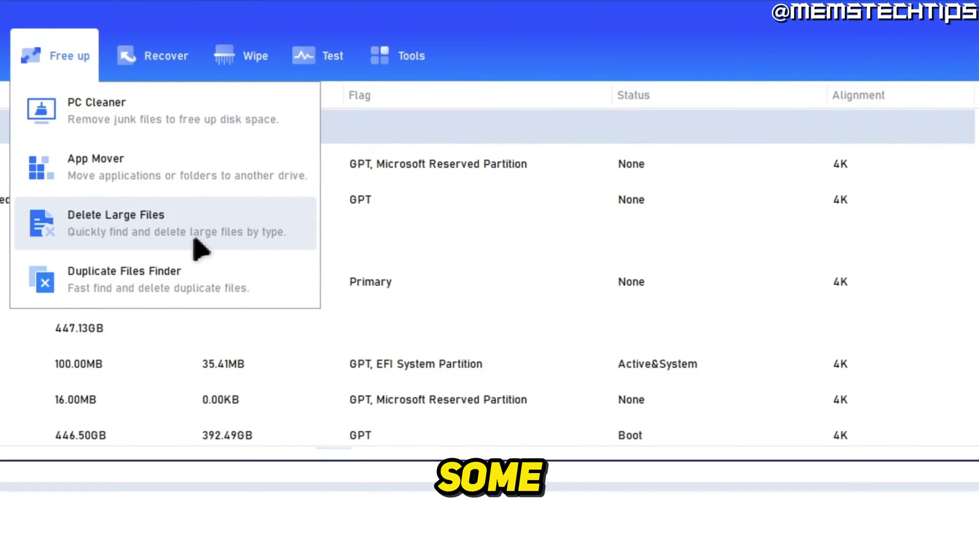
left_click(201, 244)
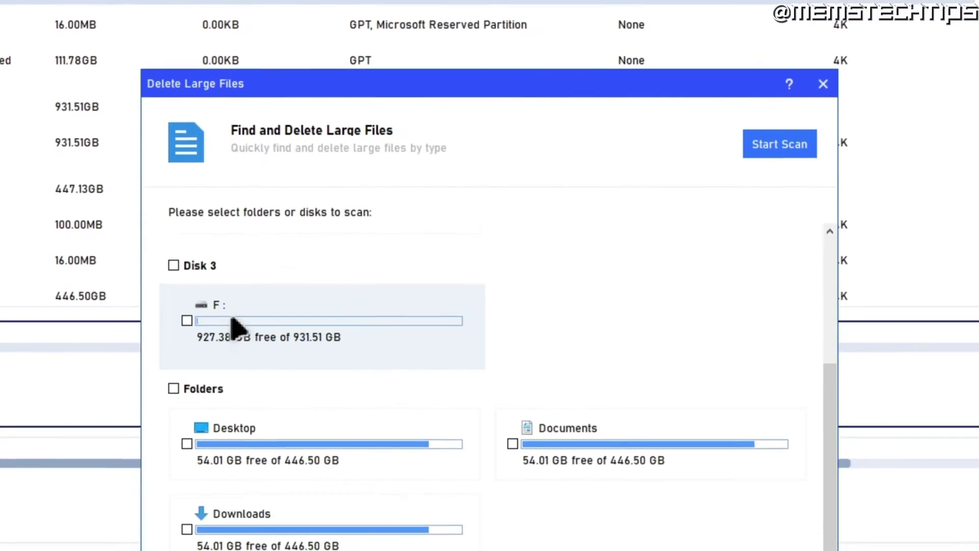
scroll(290, 312, "up", 3)
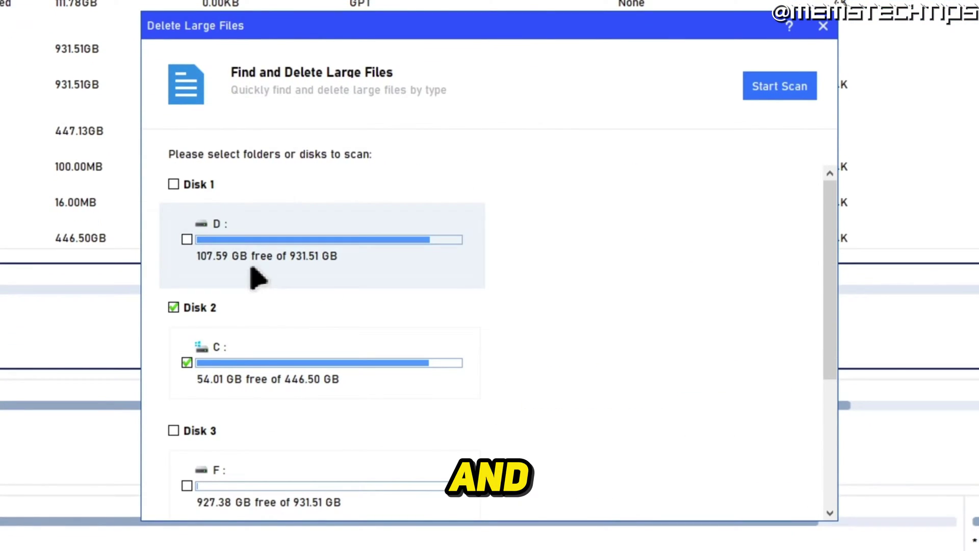
scroll(204, 322, "down", 2)
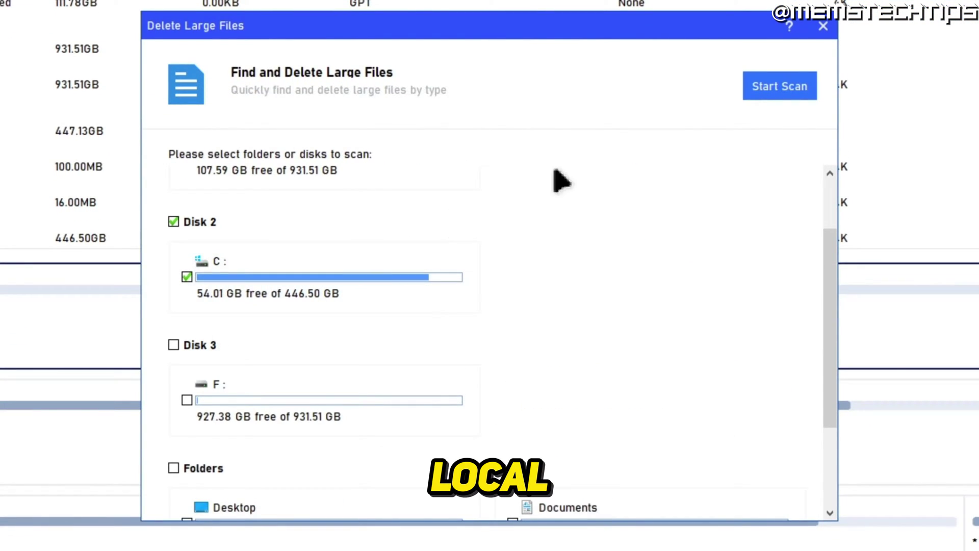
left_click(780, 93)
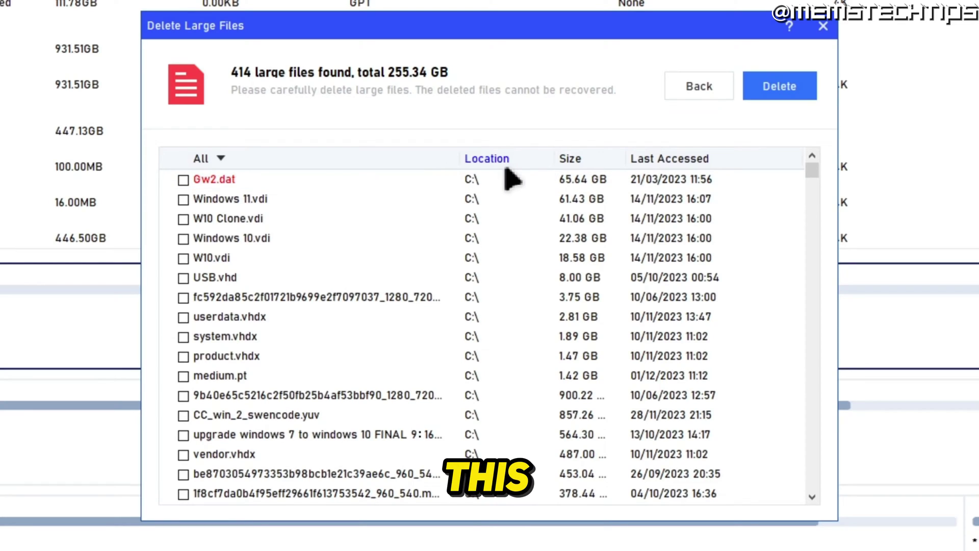
Tick the 65.64 GB Gw2.dat, then close Delete Large Files without deleting
left_click(183, 180)
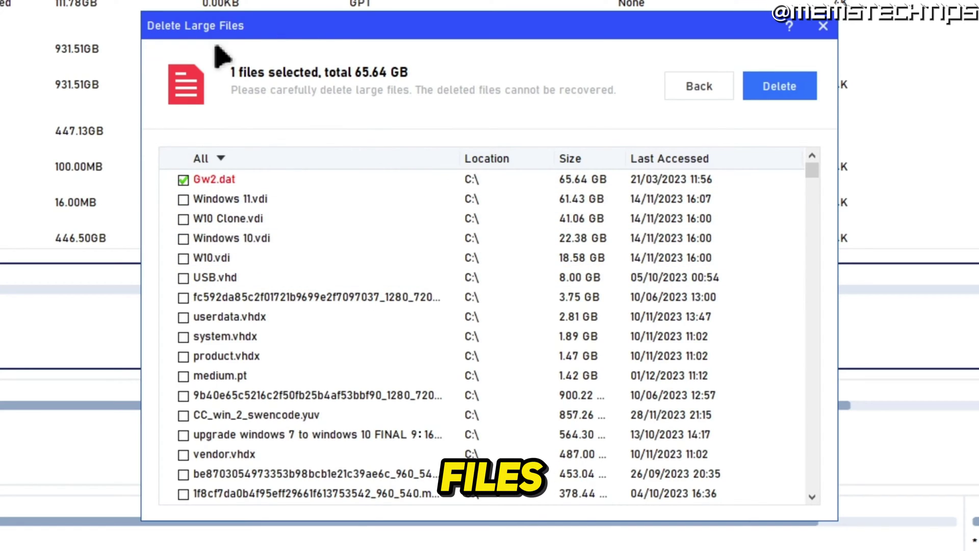
scroll(193, 243, "down", 1)
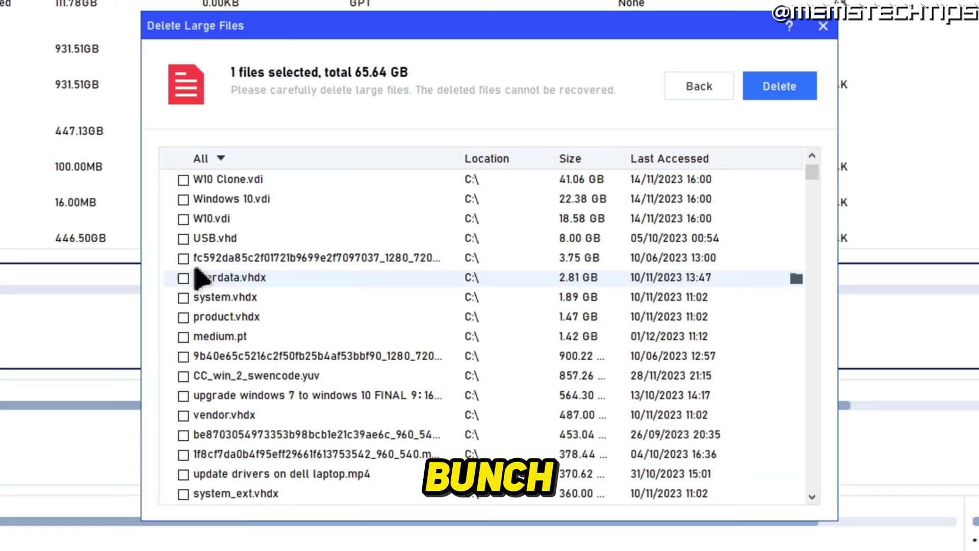
scroll(201, 270, "up", 1)
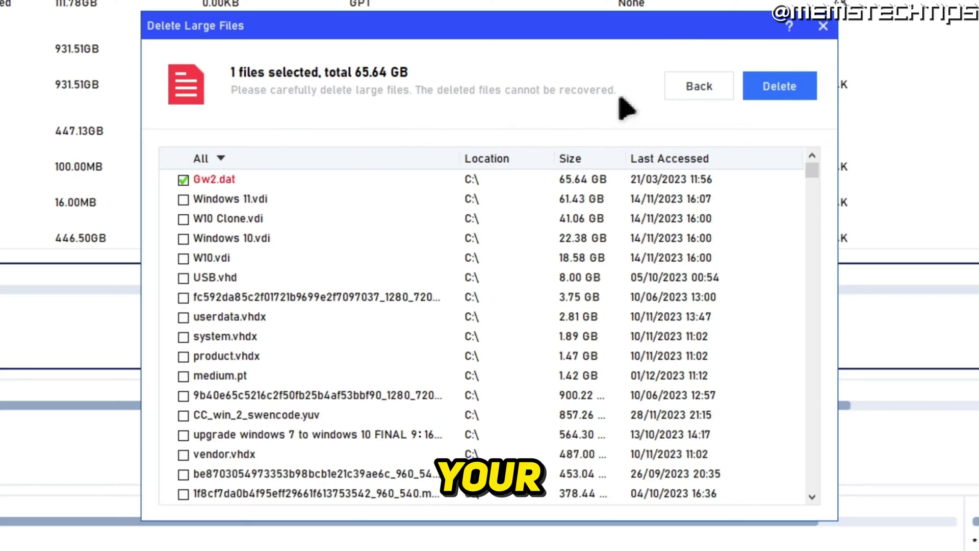
left_click(823, 26)
Start a Duplicate Files Finder scan of C:, D: and F:, then request cancelling it
left_click(11, 4)
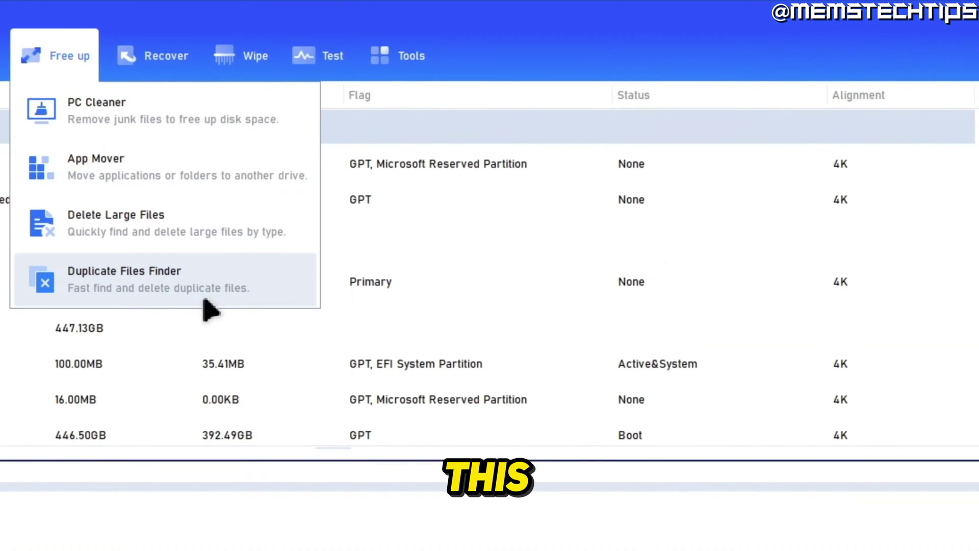
left_click(224, 286)
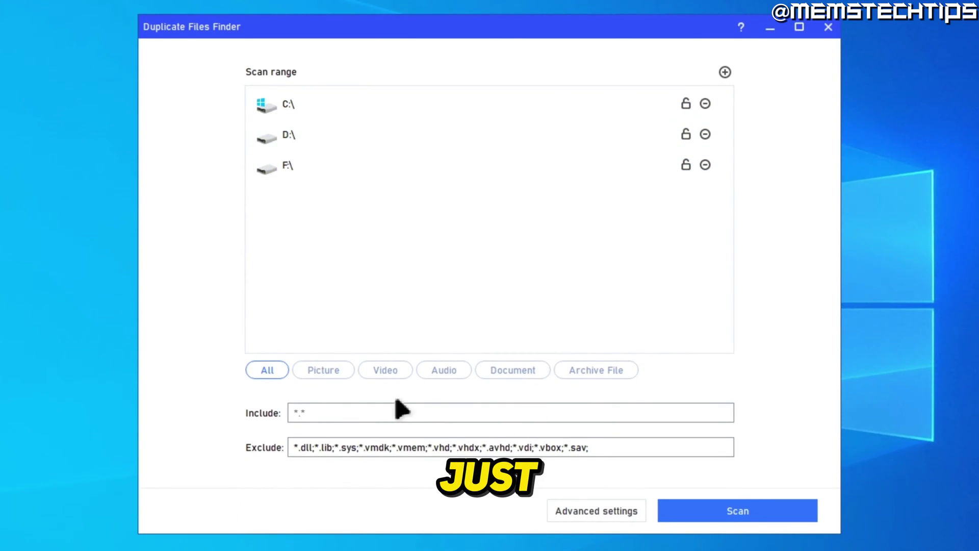
left_click(790, 520)
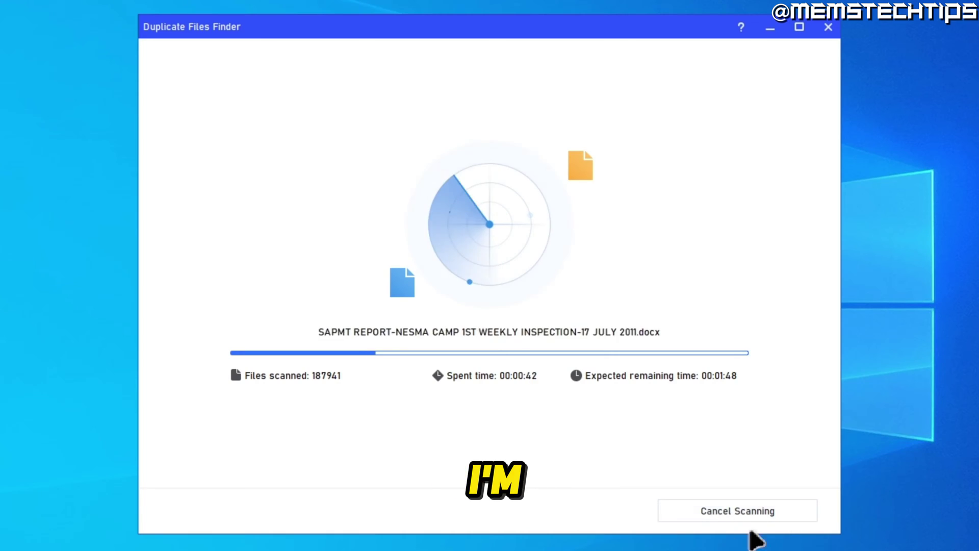
left_click(708, 513)
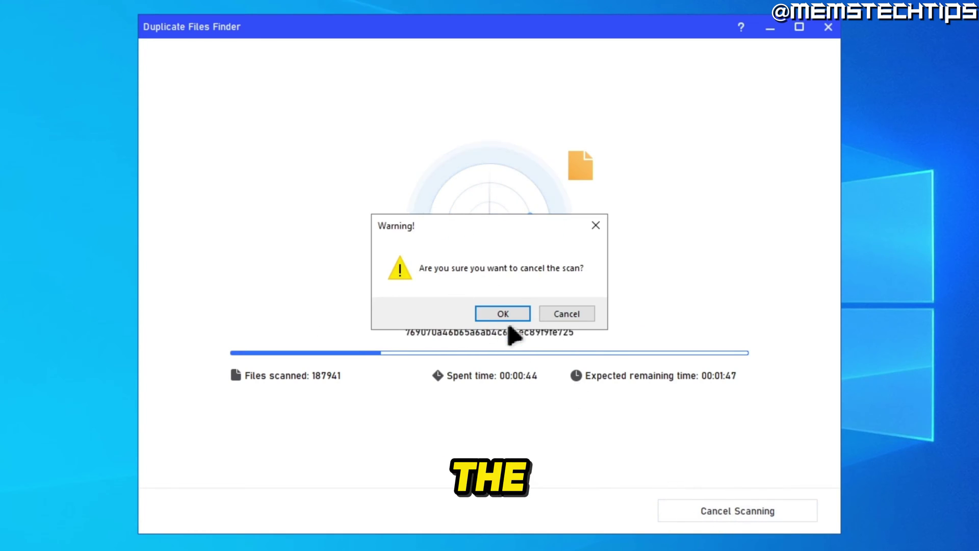